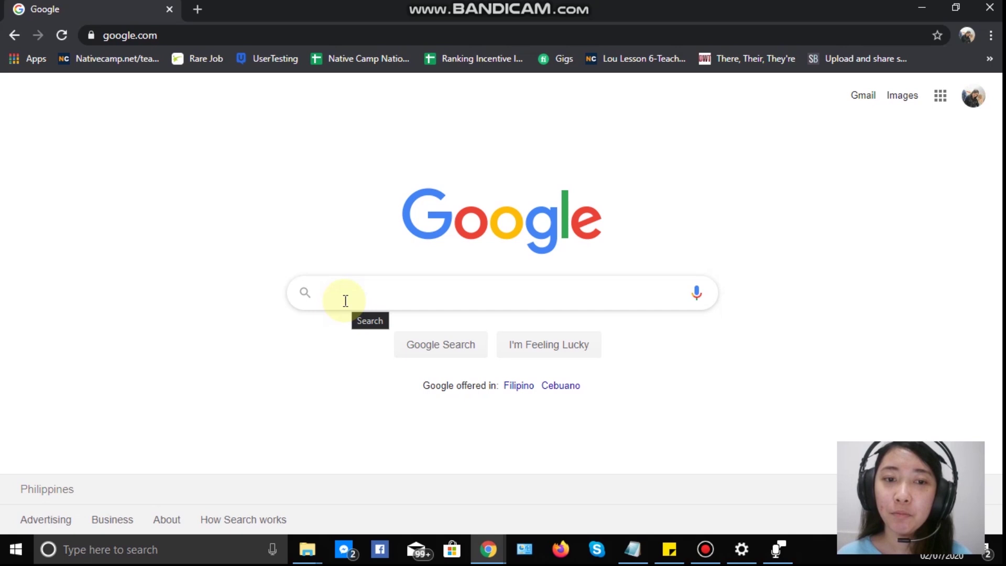
- Bring up and dismiss the recent-search suggestions in the Google search box
{"action": "left_click", "coordinate": [341, 293]}
{"action": "left_click", "coordinate": [213, 279]}
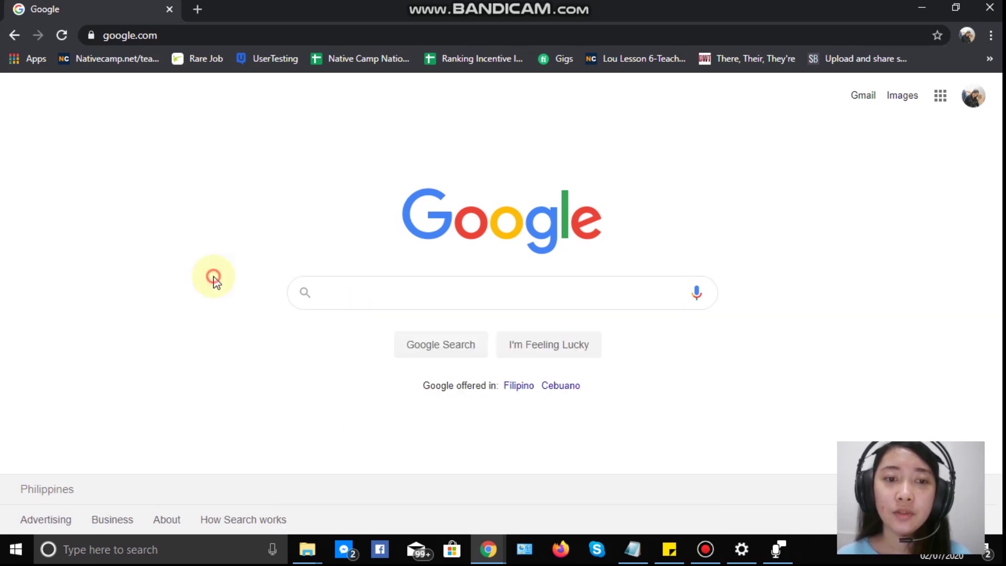
{"action": "left_click", "coordinate": [347, 291]}
{"action": "left_click", "coordinate": [313, 250]}
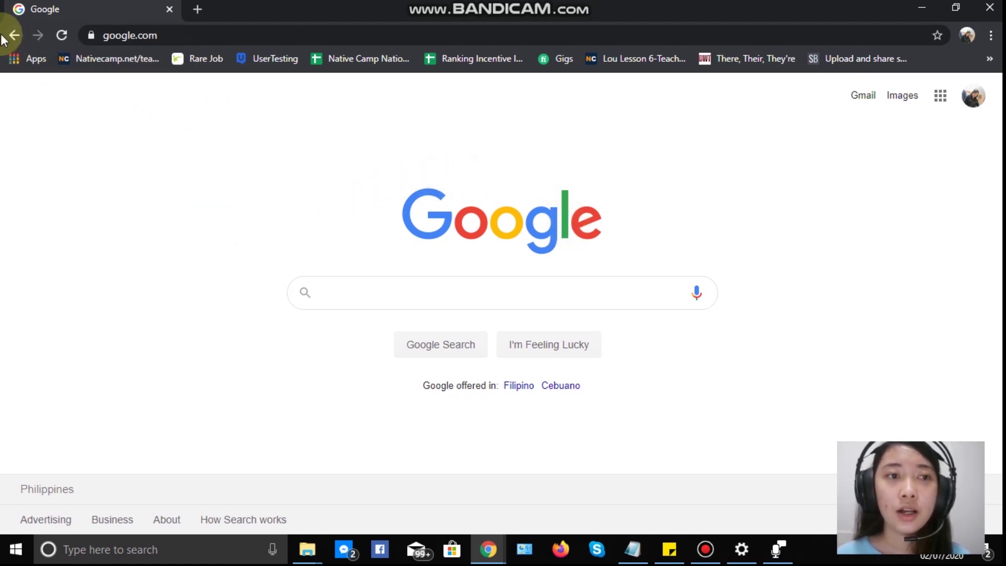
- Search Google for 'krisp' and open the krisp.ai home page
{"action": "left_click", "coordinate": [382, 292]}
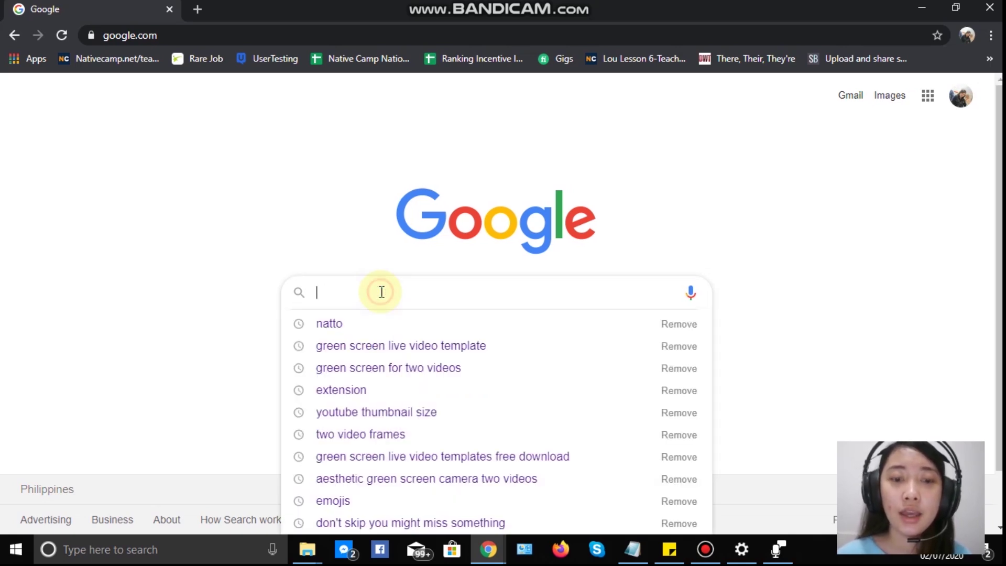
{"action": "type", "text": "krisp"}
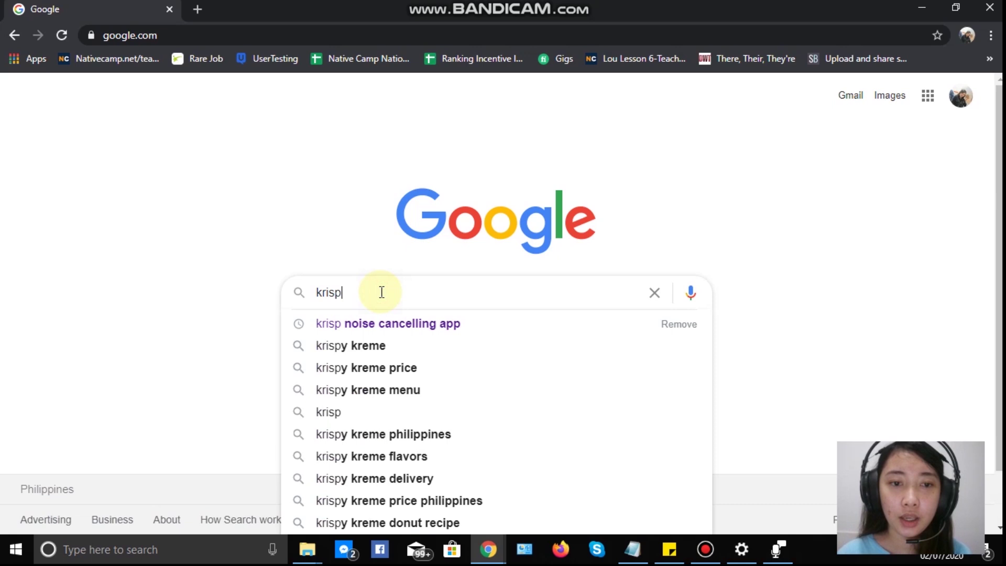
{"action": "key", "text": "Return"}
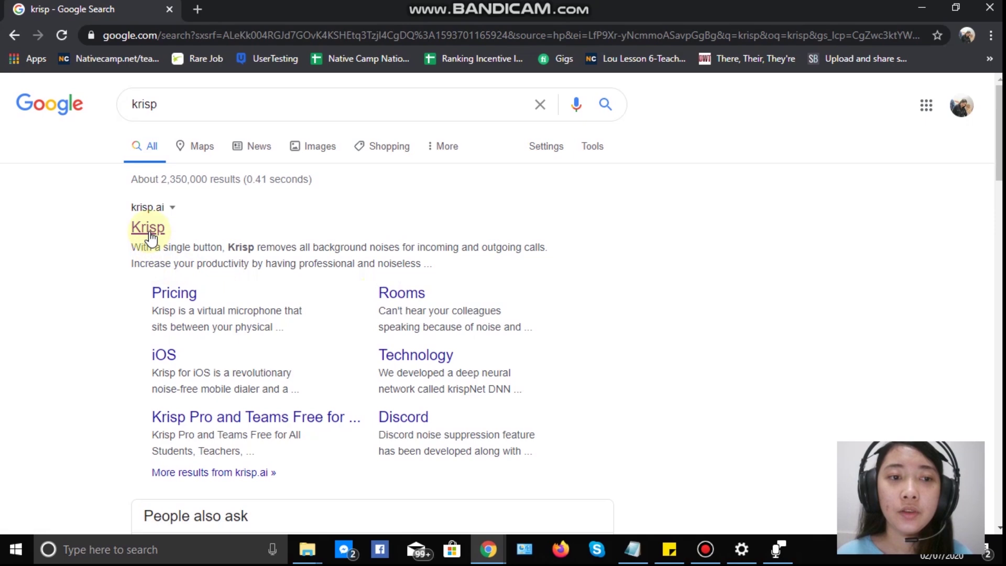
{"action": "left_click", "coordinate": [148, 231]}
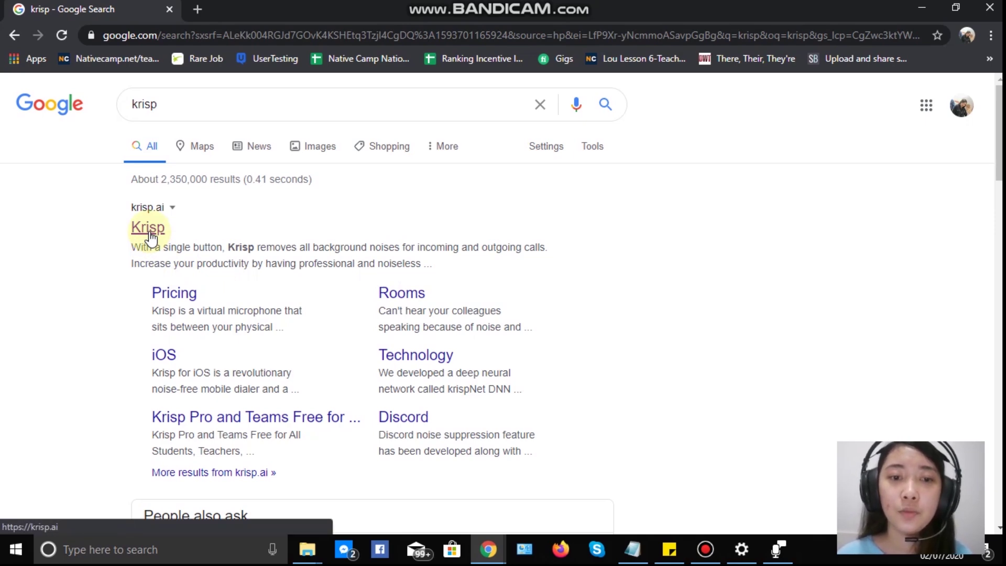
{"action": "left_click", "coordinate": [149, 230]}
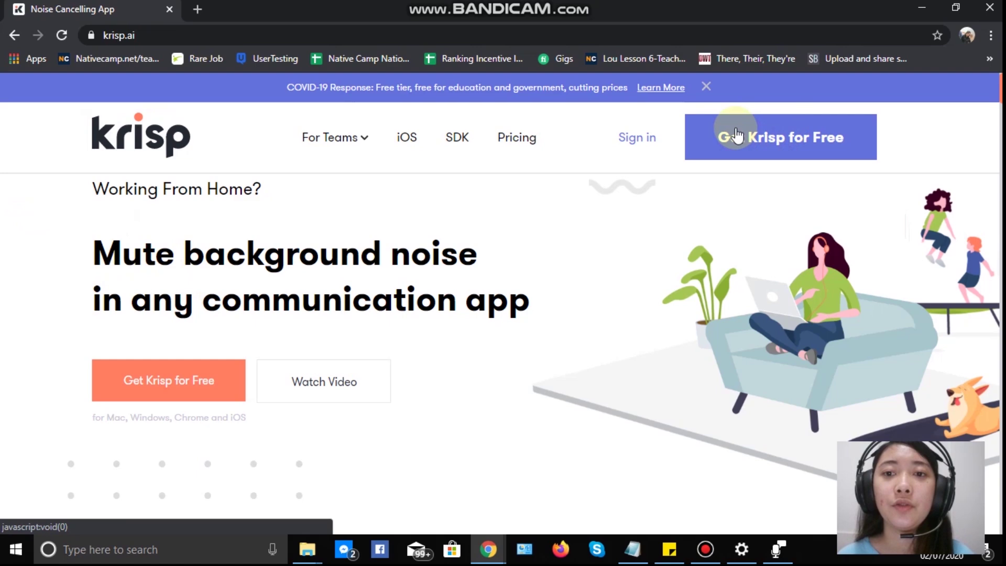
- Open Get Krisp for Free and choose Install Extension under Chrome Extension
{"action": "left_click", "coordinate": [737, 135]}
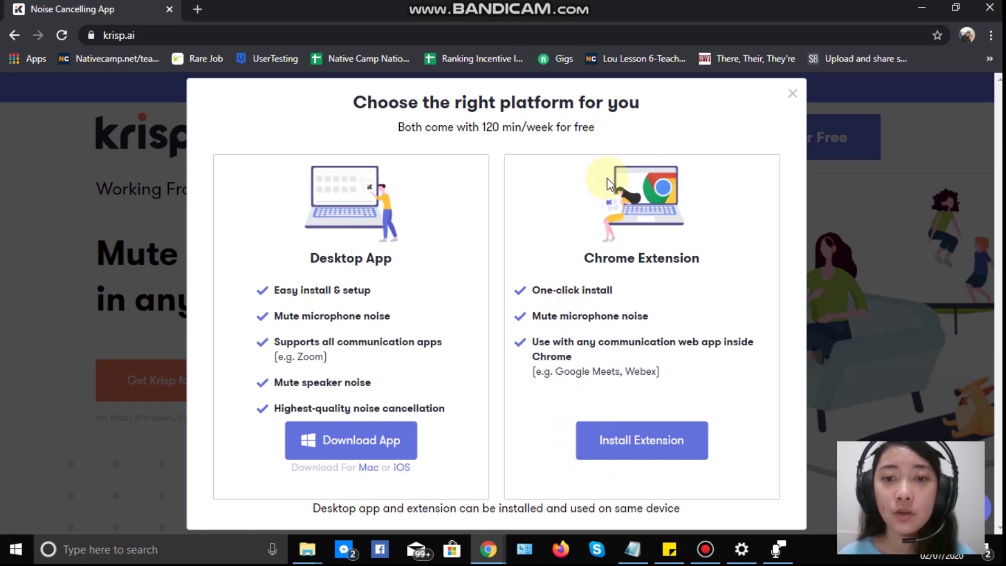
{"action": "left_click", "coordinate": [644, 440]}
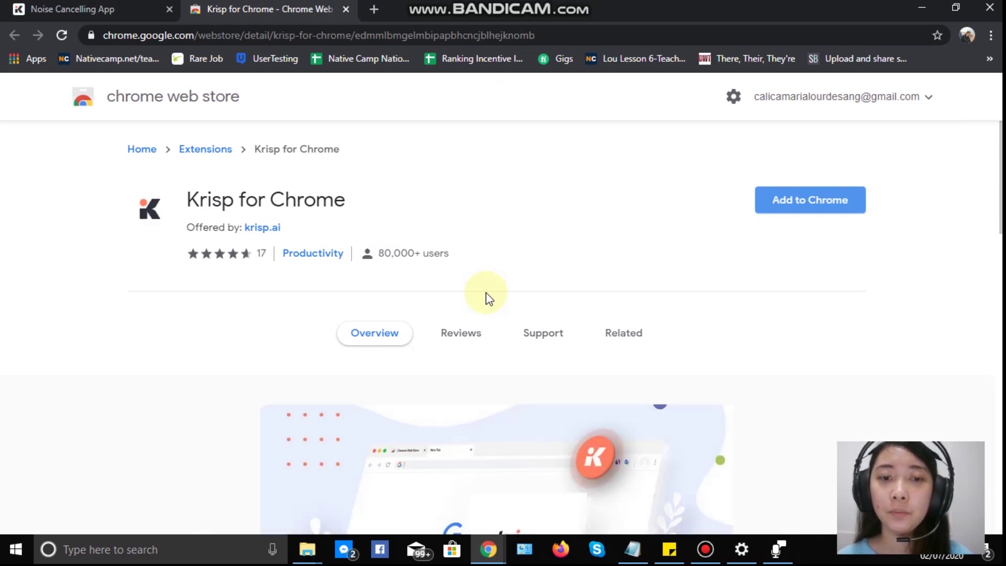
{"action": "scroll", "coordinate": [486, 293], "scroll_direction": "down", "scroll_amount": 7}
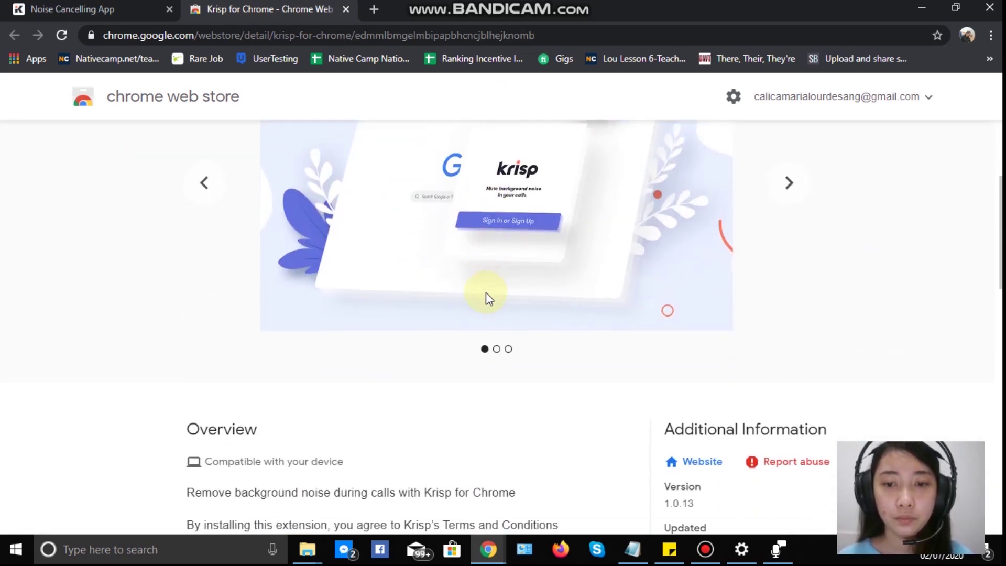
{"action": "scroll", "coordinate": [486, 292], "scroll_direction": "down", "scroll_amount": 2}
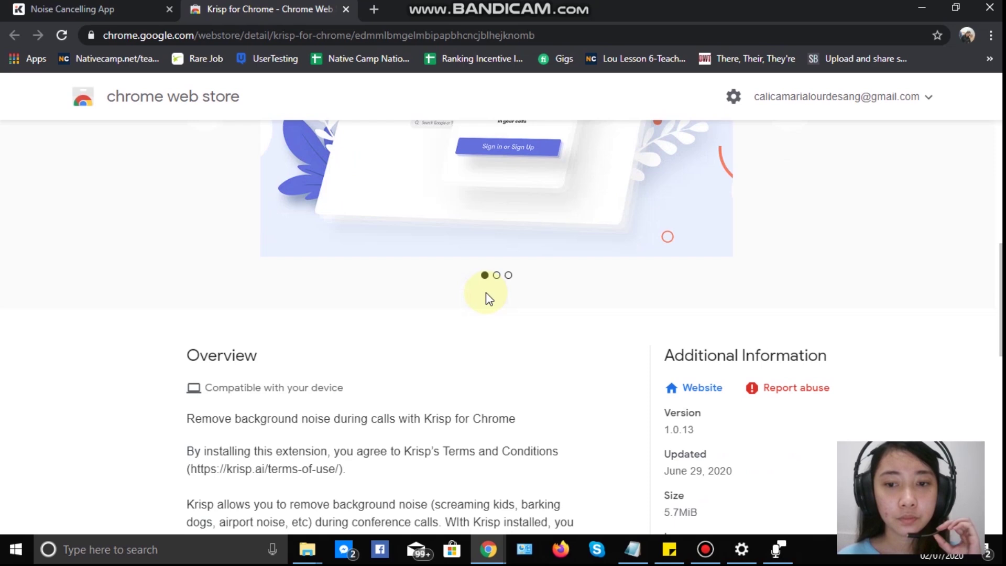
{"action": "scroll", "coordinate": [485, 292], "scroll_direction": "down", "scroll_amount": 3}
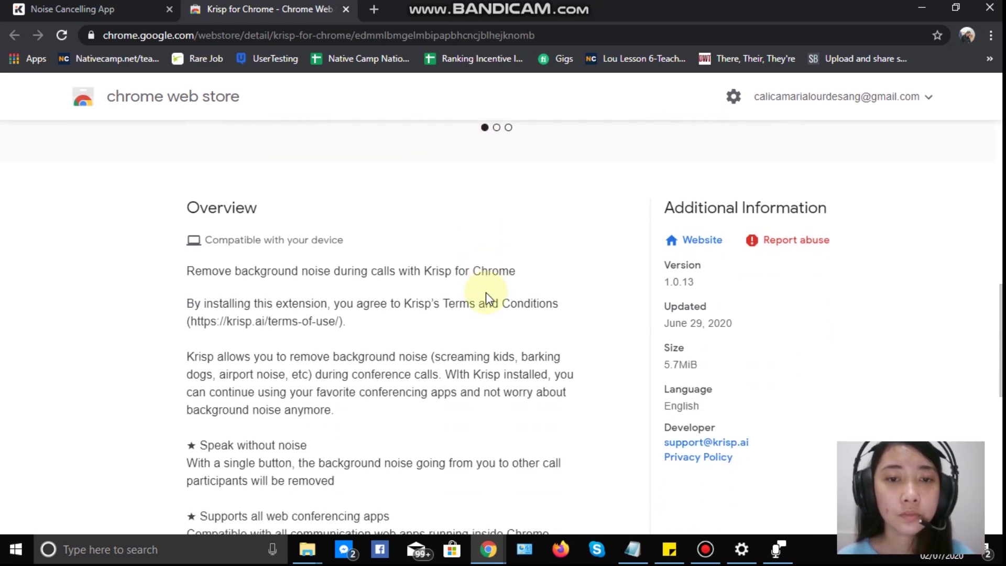
{"action": "scroll", "coordinate": [486, 293], "scroll_direction": "up", "scroll_amount": 10}
{"action": "scroll", "coordinate": [486, 292], "scroll_direction": "up", "scroll_amount": 2}
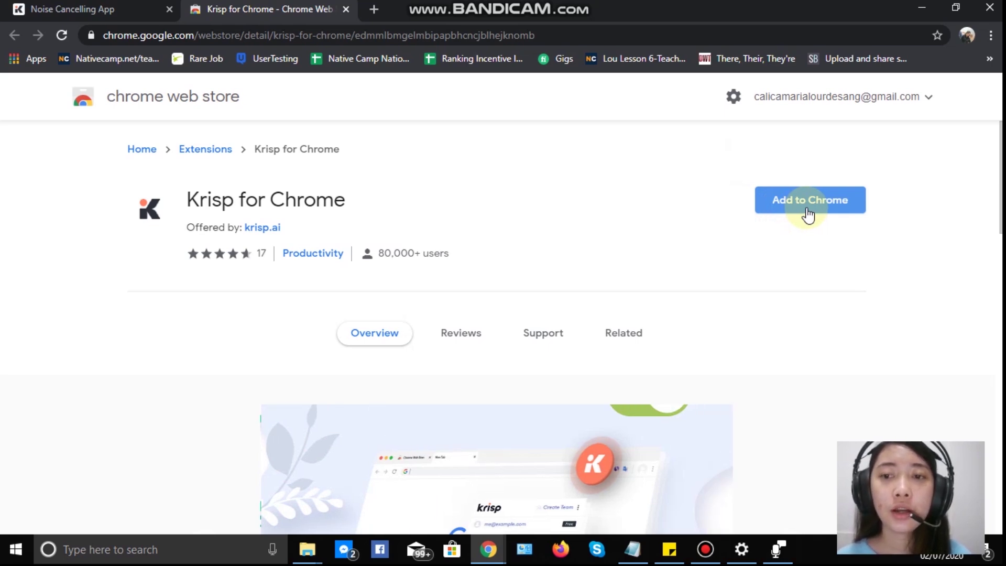
- Add Krisp for Chrome to the browser and confirm with Add extension
{"action": "left_click", "coordinate": [809, 213]}
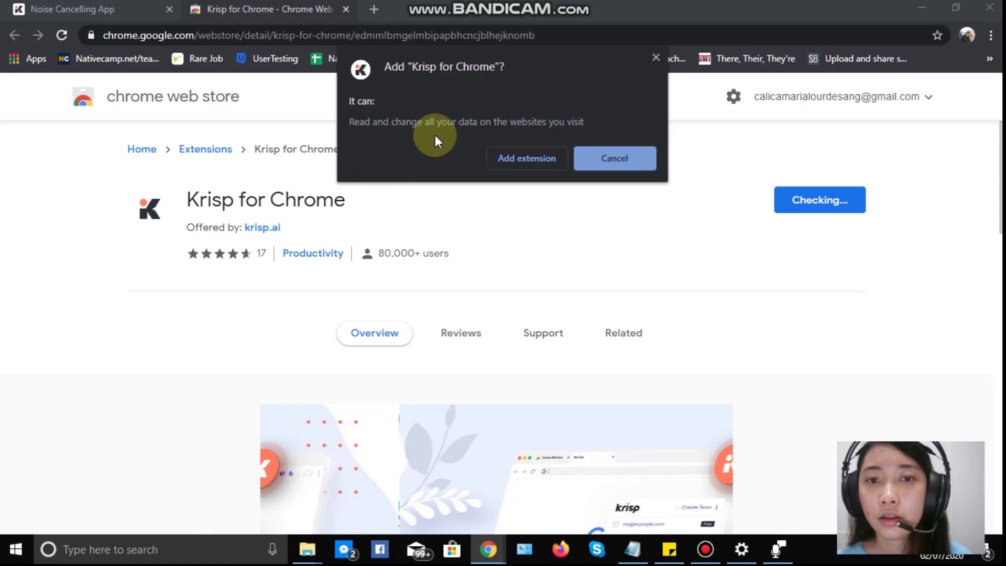
{"action": "left_click", "coordinate": [542, 159]}
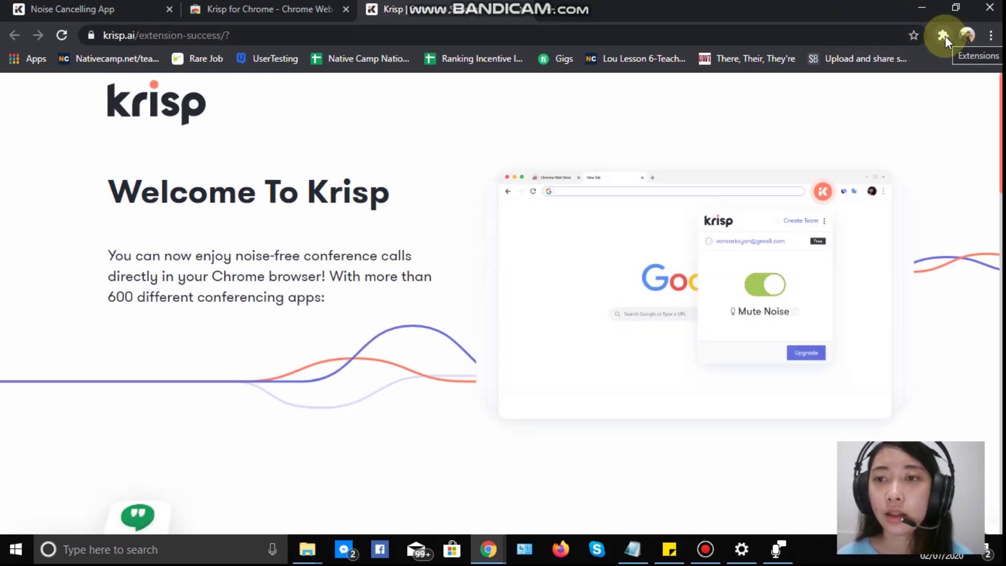
- Pin Krisp for Chrome to the toolbar and open it to sign in
{"action": "left_click", "coordinate": [943, 36]}
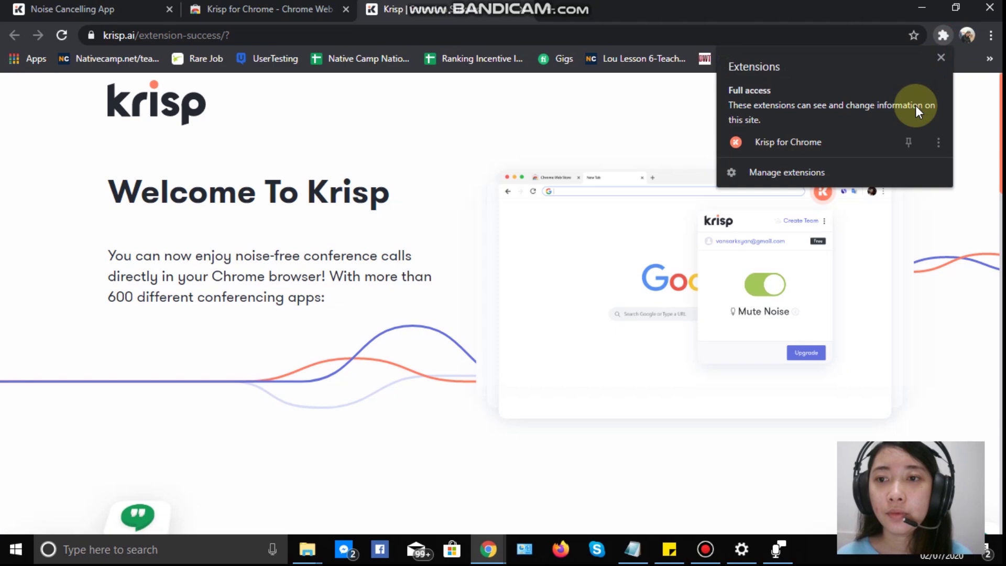
{"action": "left_click", "coordinate": [910, 143]}
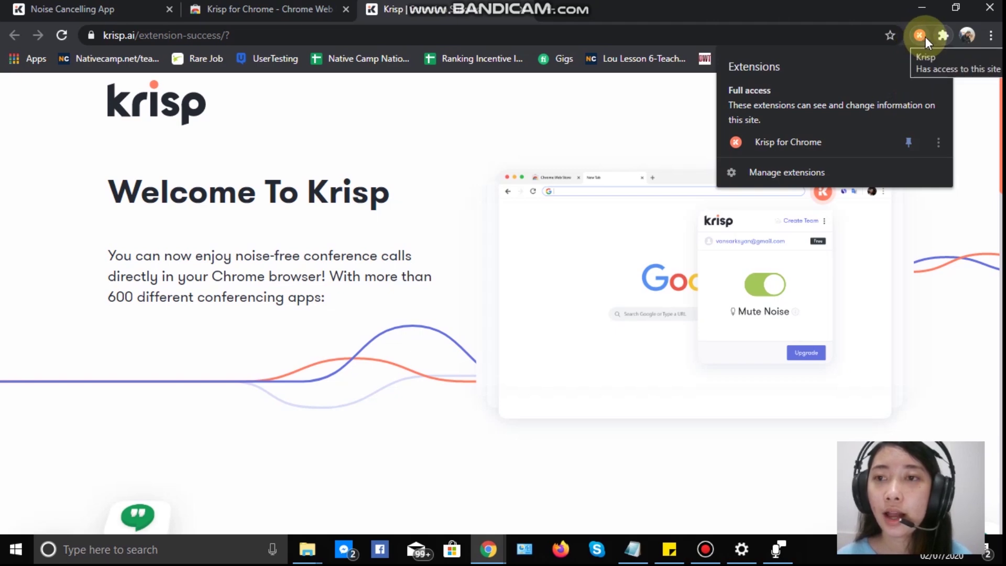
{"action": "left_click", "coordinate": [919, 36]}
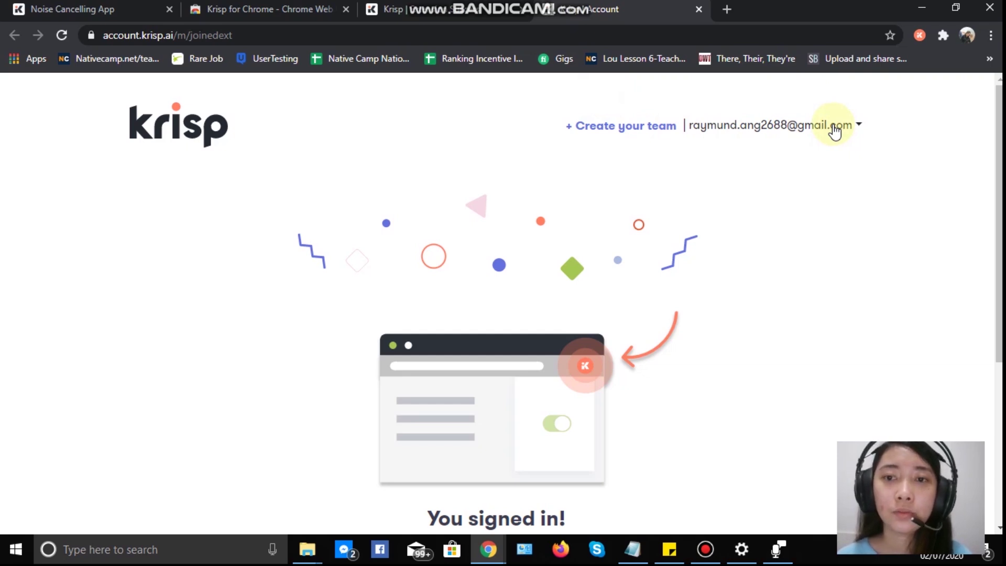
- Close the account and welcome tabs, then turn Remove Noise on in the Krisp popup
{"action": "left_click", "coordinate": [695, 10]}
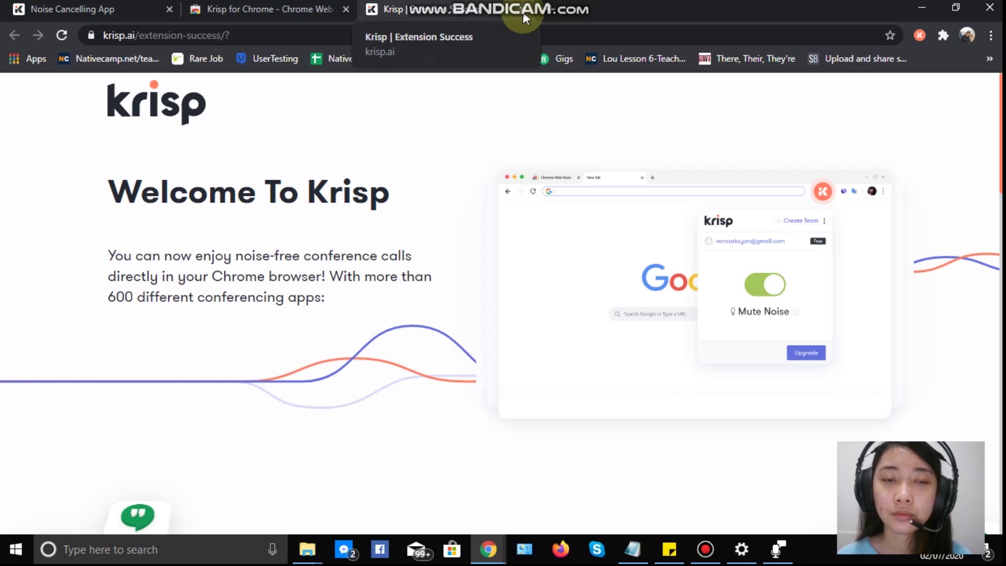
{"action": "left_click", "coordinate": [522, 9]}
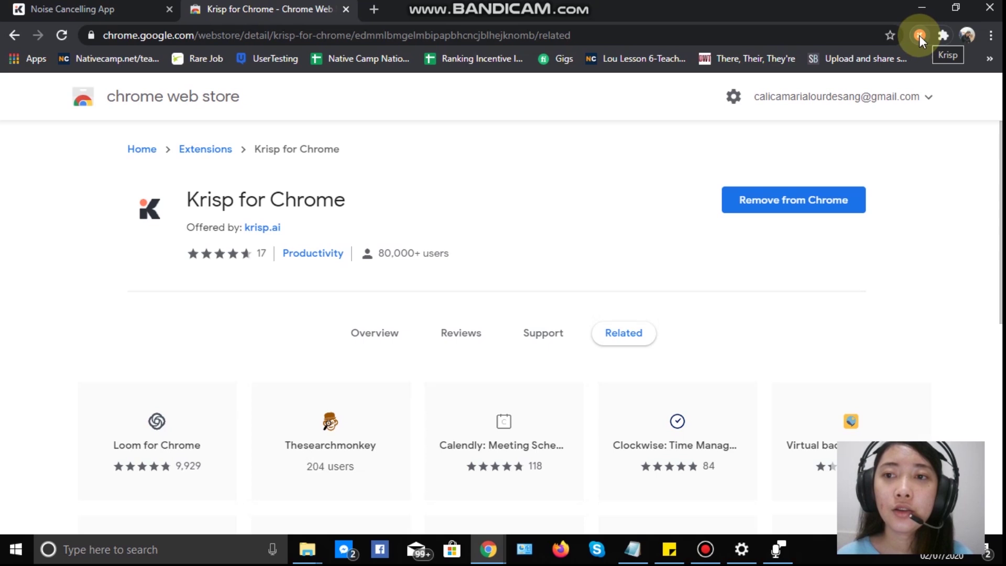
{"action": "left_click", "coordinate": [920, 36]}
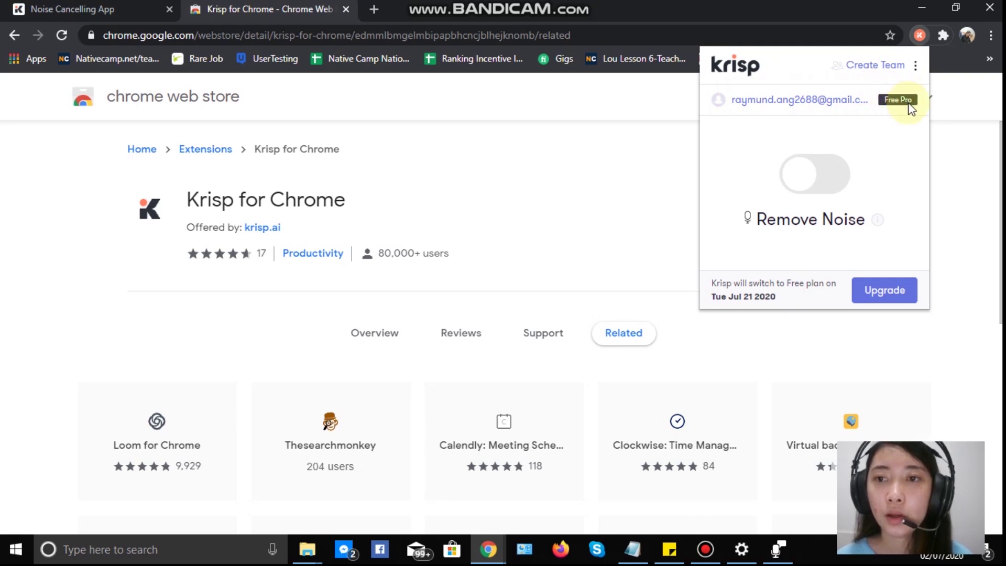
{"action": "left_click", "coordinate": [807, 182]}
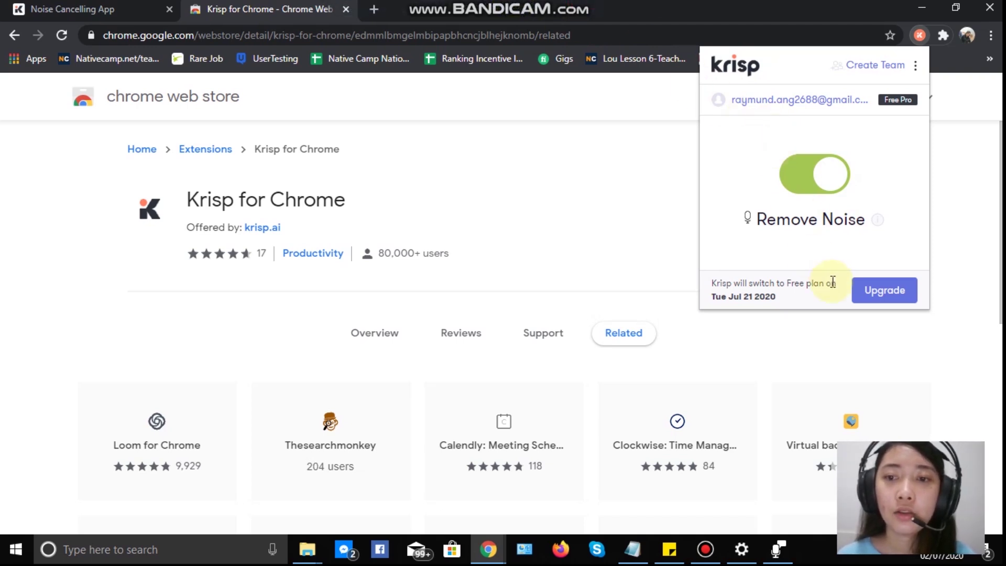
{"action": "left_click", "coordinate": [624, 4]}
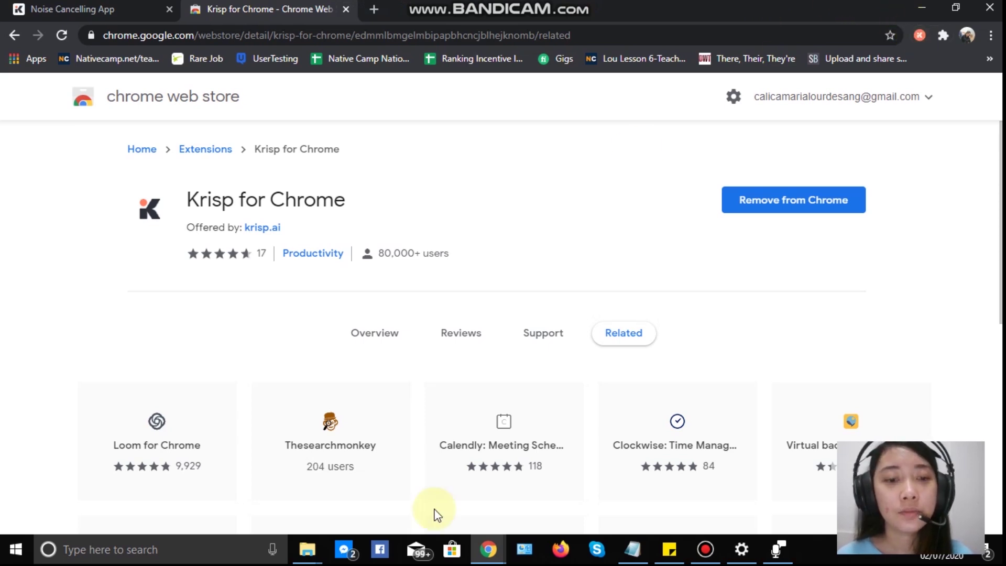
- Search Windows for 'krisp' from the taskbar search box
{"action": "mouse_move", "coordinate": [309, 550]}
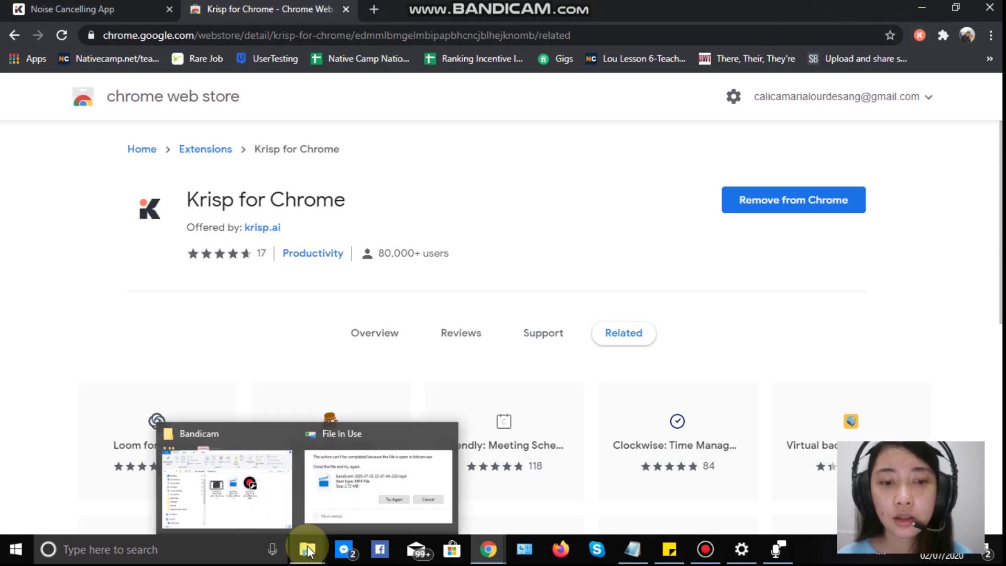
{"action": "left_click", "coordinate": [168, 550]}
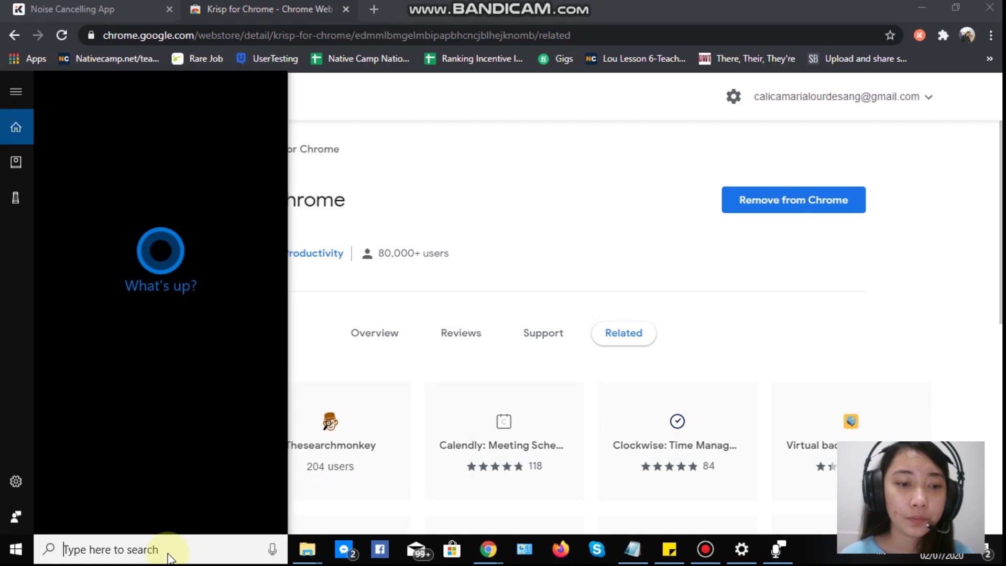
{"action": "type", "text": "krisp"}
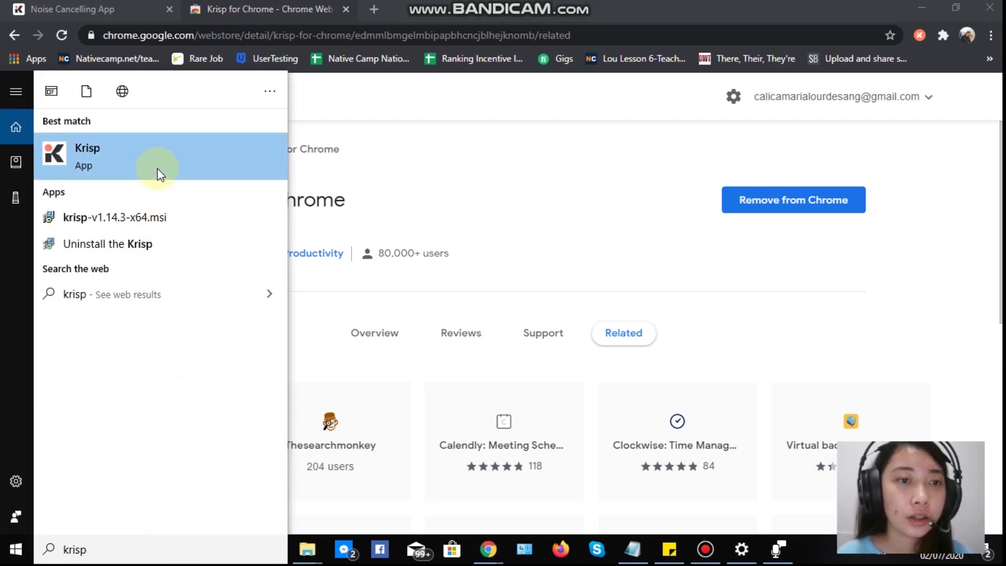
- Launch the Krisp desktop app from the best-match search result
{"action": "left_click", "coordinate": [157, 171]}
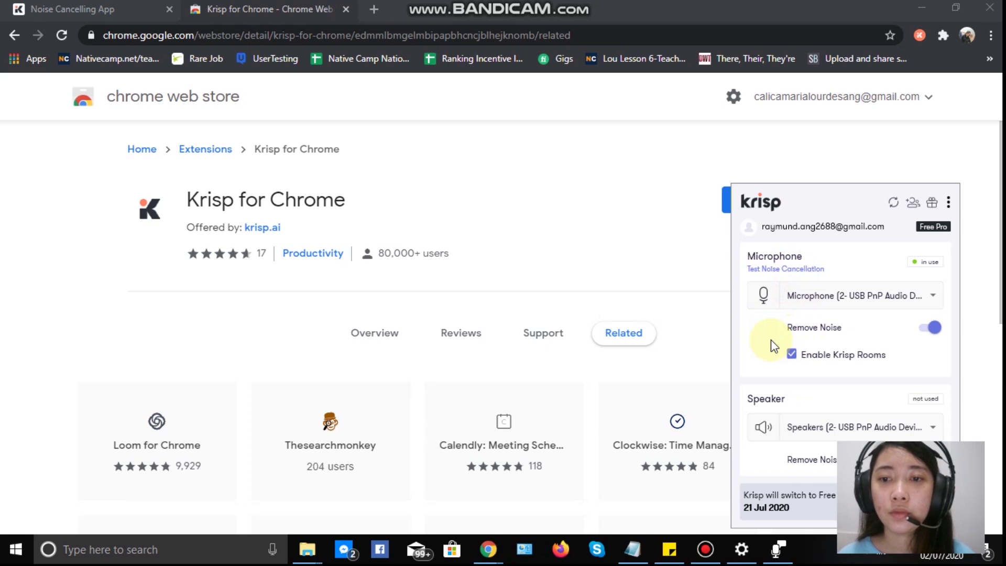
- Compare Stereo Mix and the USB PnP Audio Device, keeping USB PnP as the microphone
{"action": "left_click", "coordinate": [931, 296]}
{"action": "left_click", "coordinate": [742, 341]}
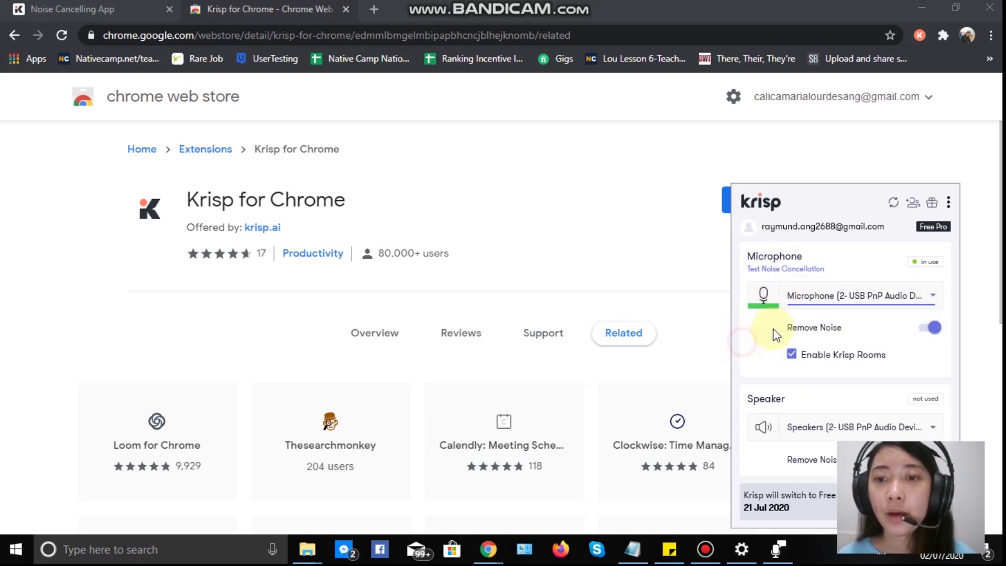
{"action": "left_click", "coordinate": [933, 297]}
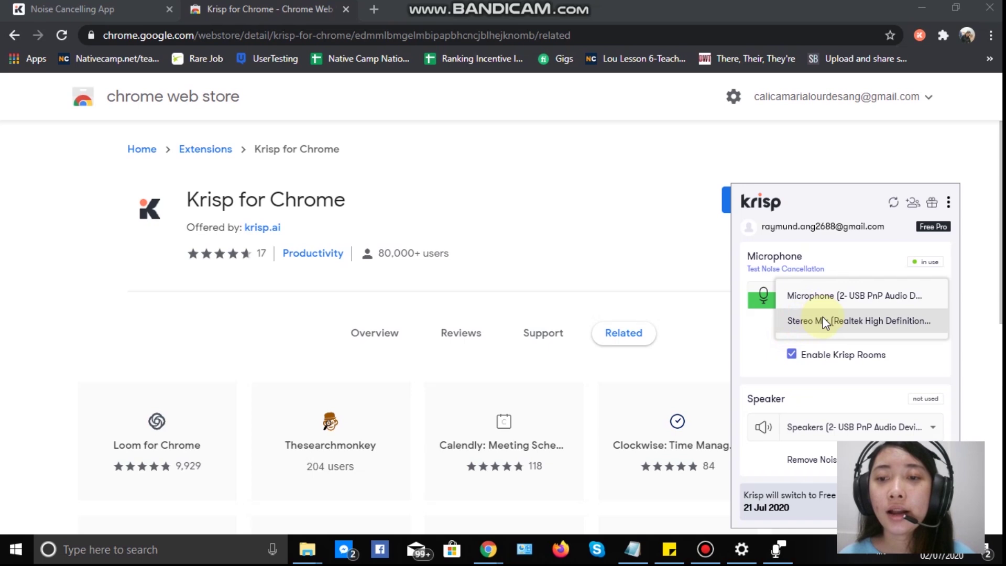
{"action": "left_click", "coordinate": [735, 337]}
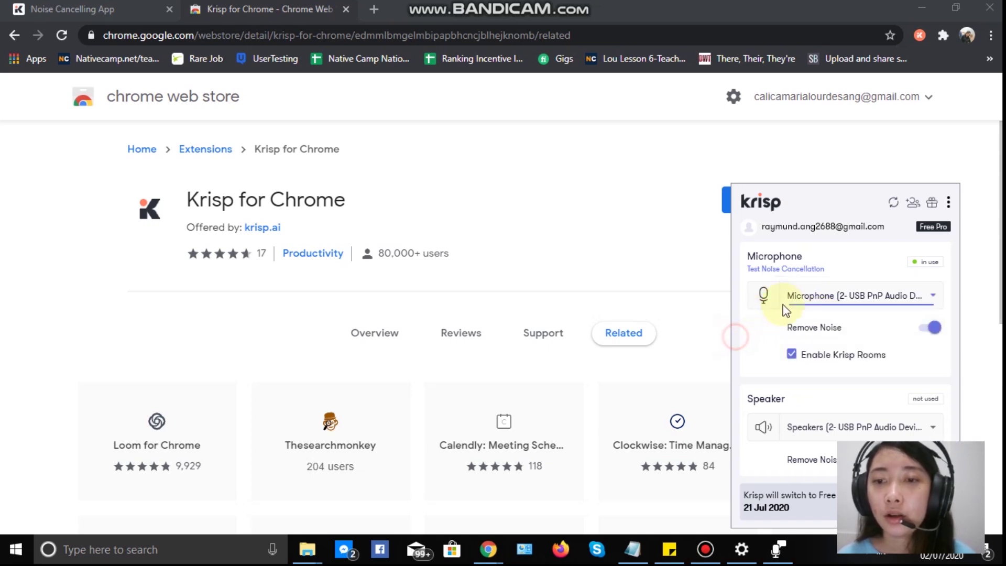
{"action": "left_click", "coordinate": [918, 297]}
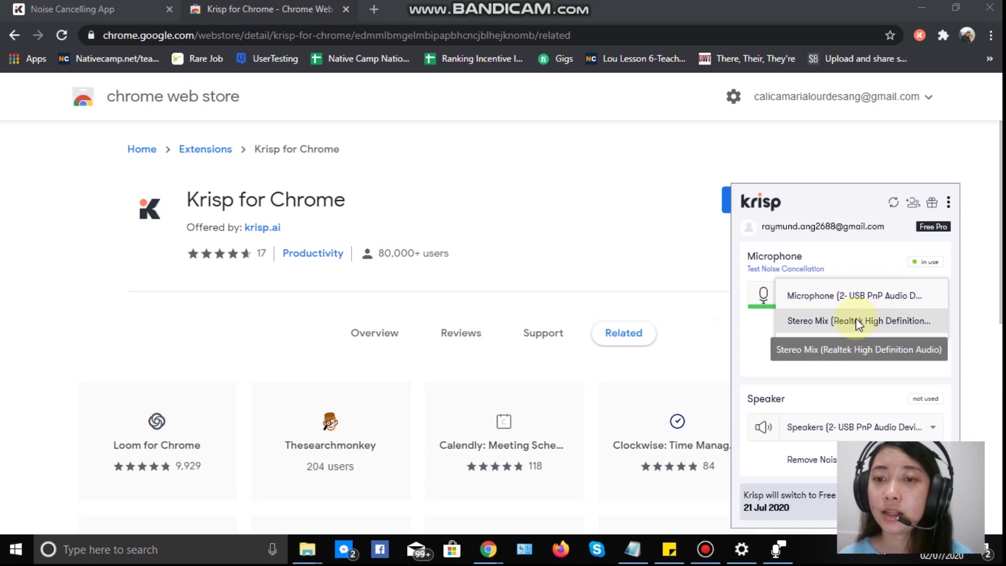
{"action": "left_click", "coordinate": [737, 344]}
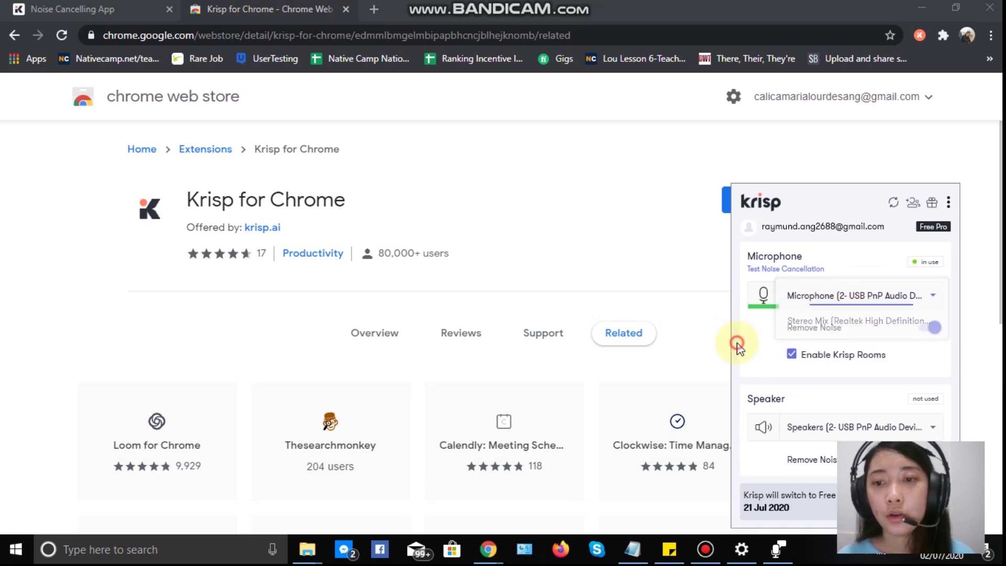
{"action": "left_click", "coordinate": [931, 300]}
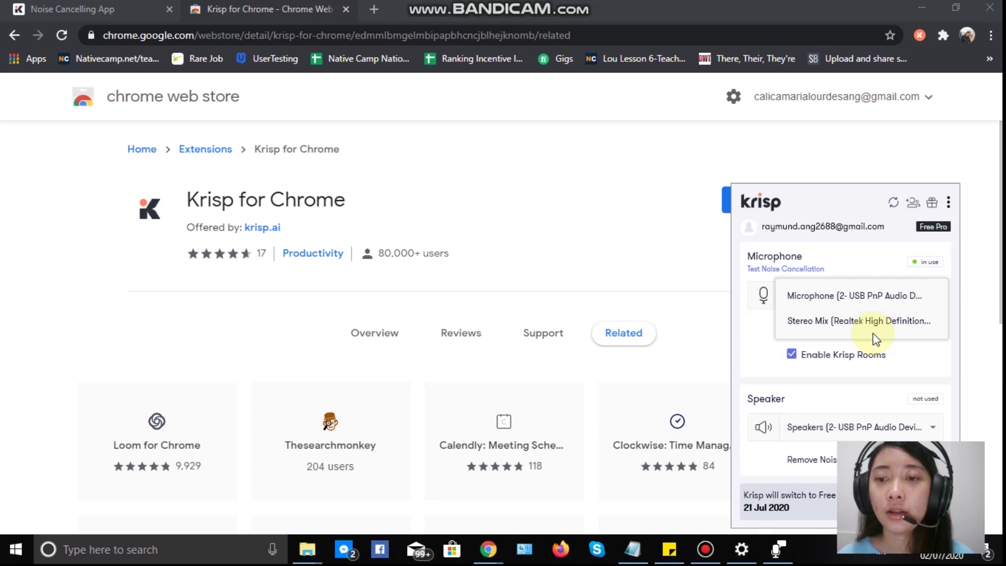
{"action": "left_click", "coordinate": [746, 342]}
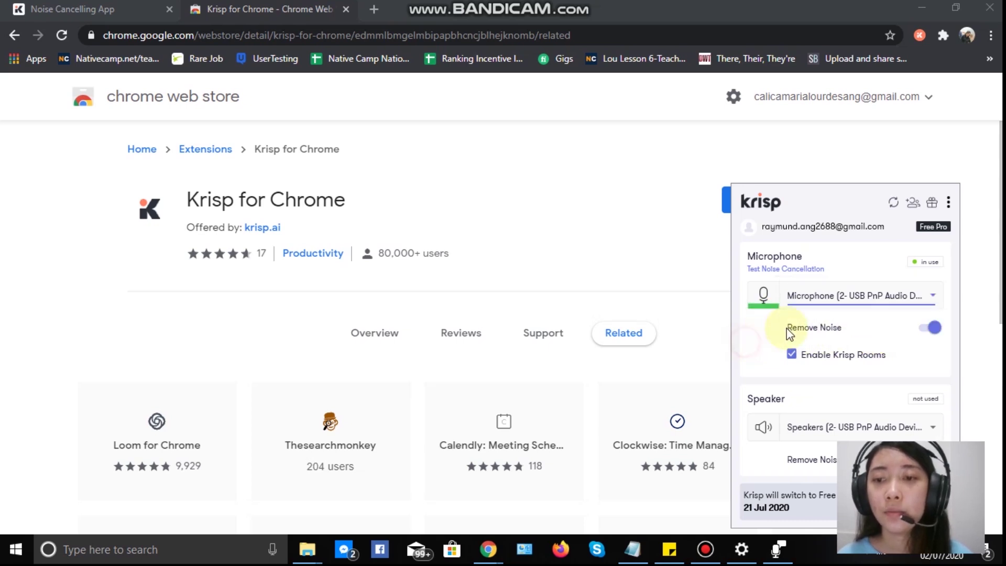
{"action": "left_click", "coordinate": [932, 297]}
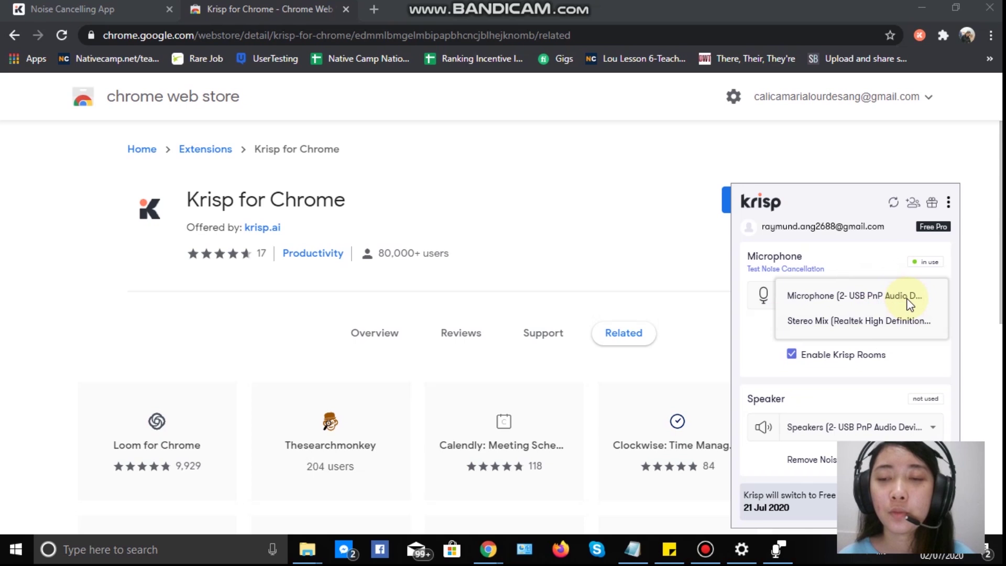
{"action": "left_click", "coordinate": [750, 327]}
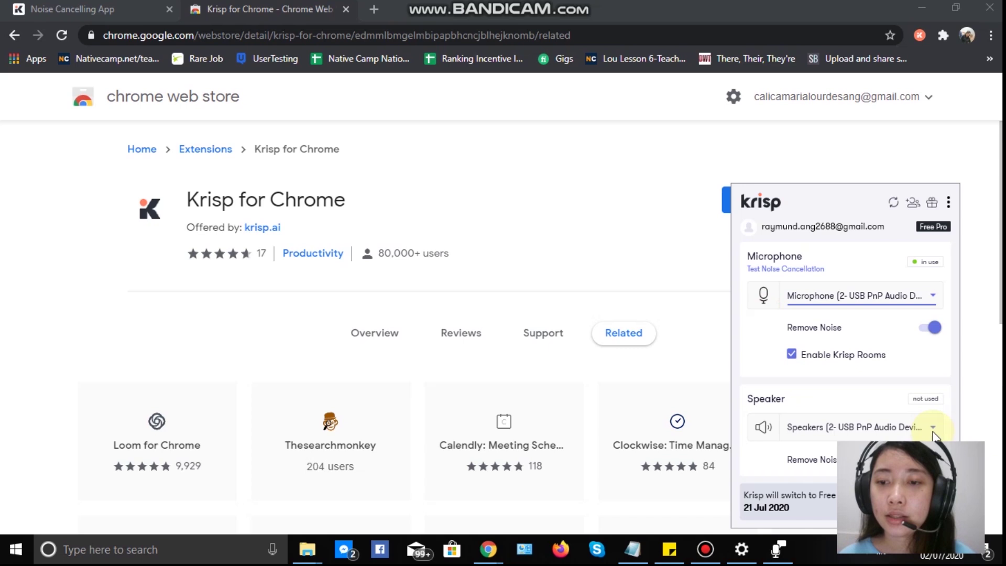
- Choose Speakers (2- USB PnP Audio Device) as Krisp's speaker output
{"action": "left_click", "coordinate": [933, 429]}
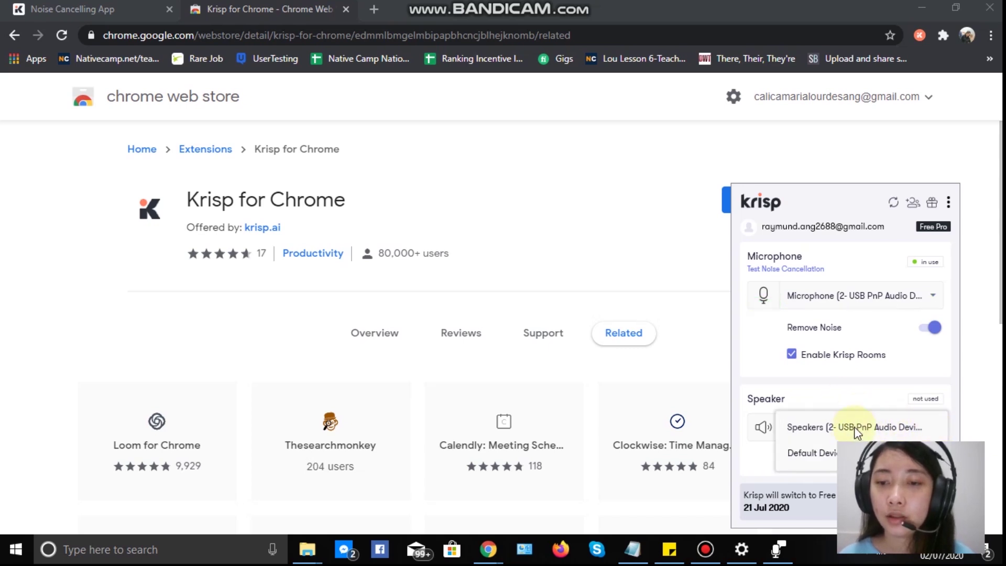
{"action": "left_click", "coordinate": [831, 430]}
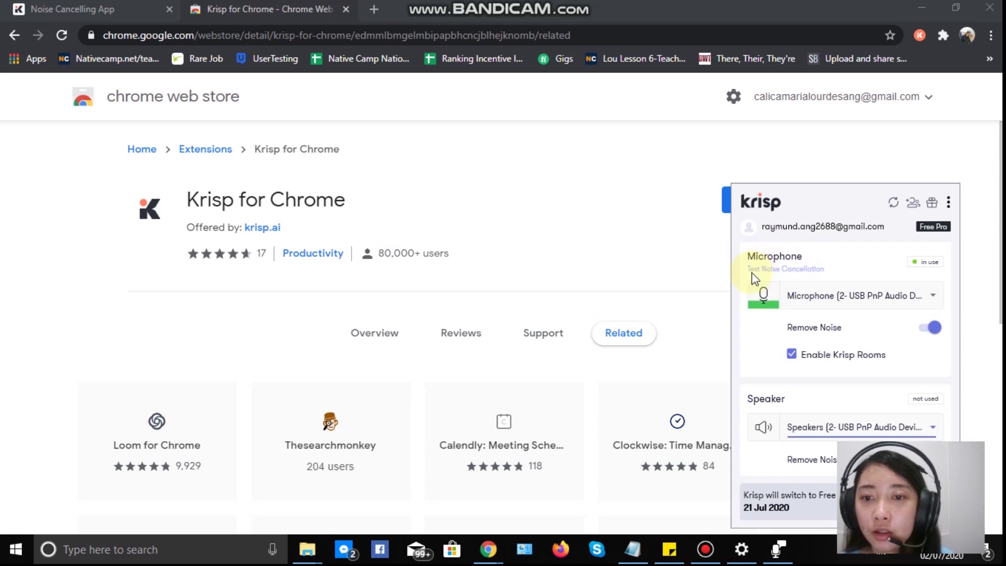
- Record a Test Noise Cancellation sample and stop it to hear the original recording
{"action": "left_click", "coordinate": [794, 270]}
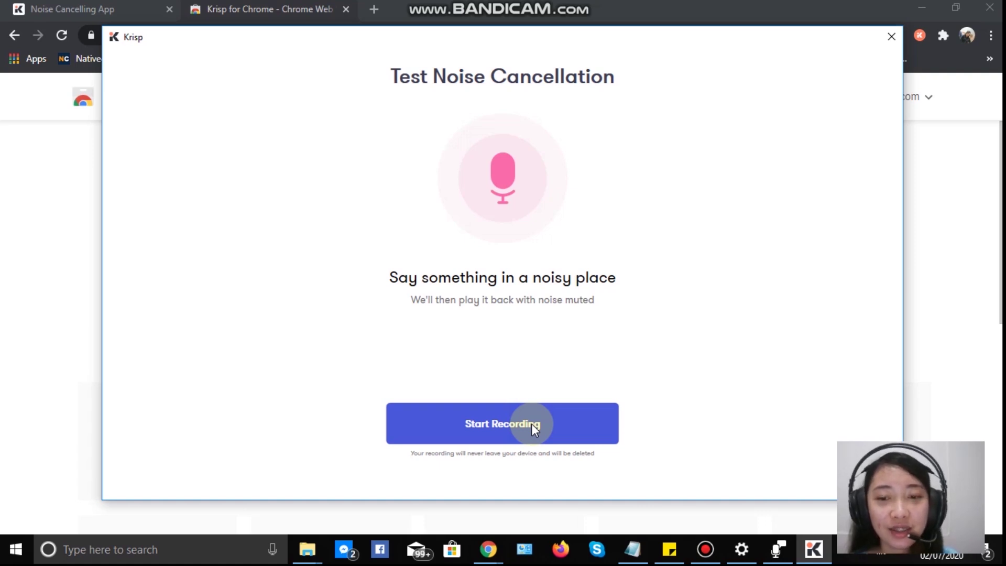
{"action": "left_click", "coordinate": [532, 423]}
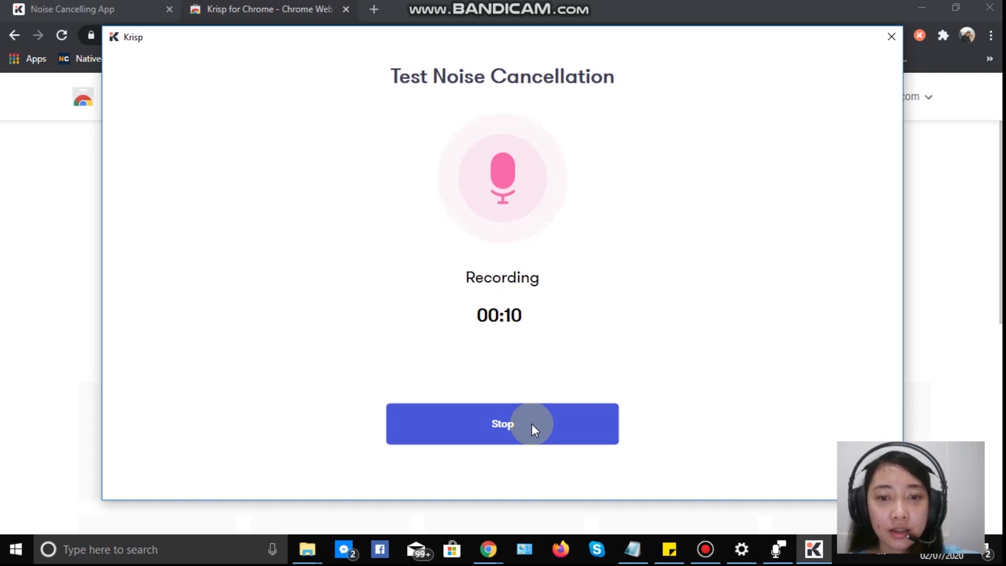
{"action": "left_click", "coordinate": [531, 423]}
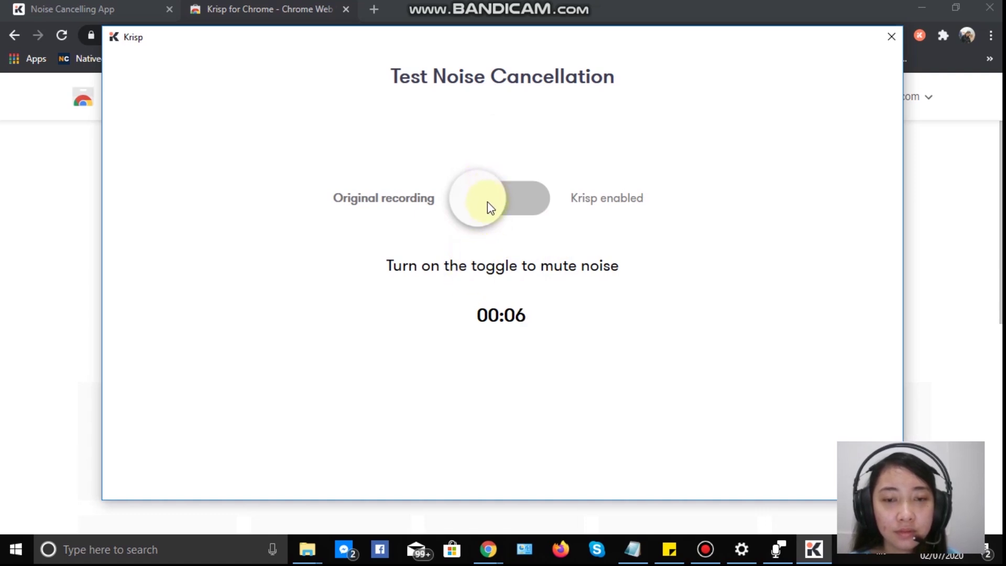
- Play the test sample with Krisp enabled to hear noise muted, then finish the noise test
{"action": "left_click", "coordinate": [486, 215]}
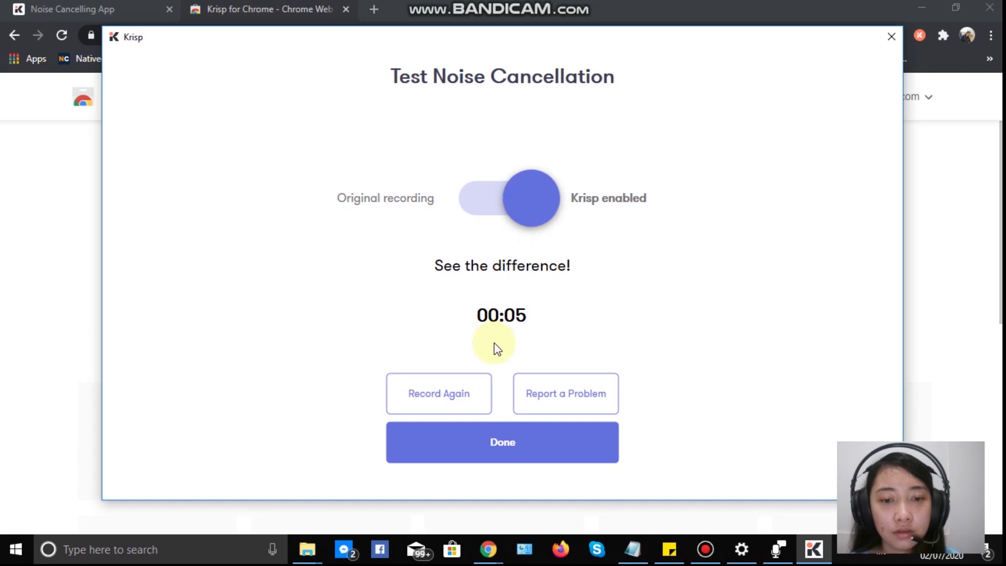
{"action": "left_click", "coordinate": [511, 446]}
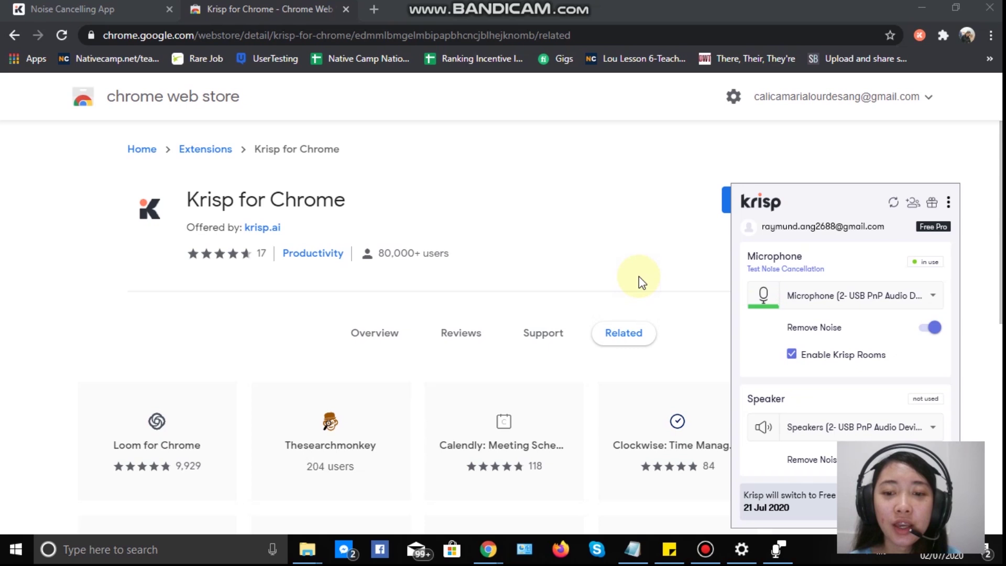
{"action": "left_click", "coordinate": [890, 167]}
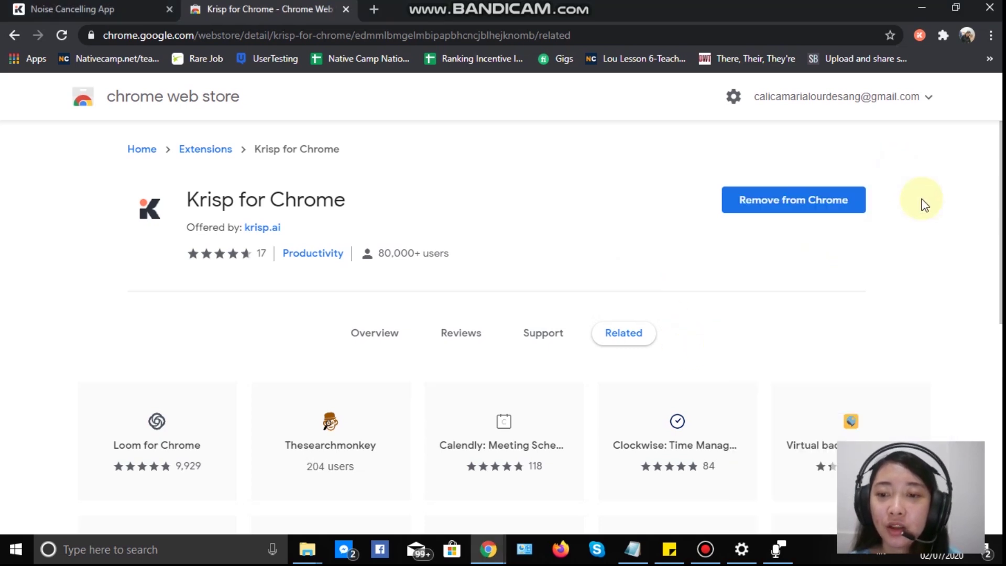